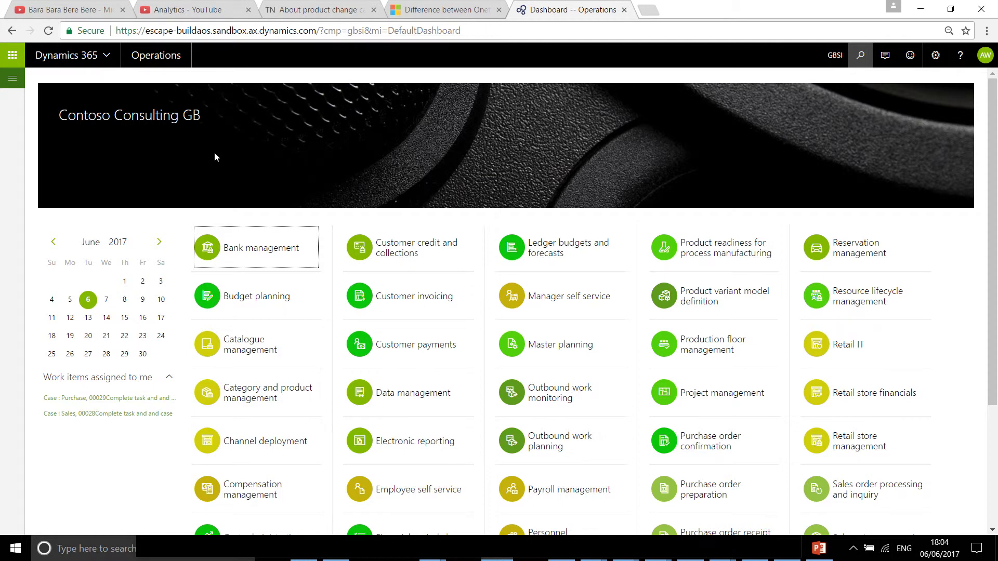
- Filter All customers by account 'ONE' and open the ONECUST one-time customer record
{"action": "left_click", "coordinate": [19, 84]}
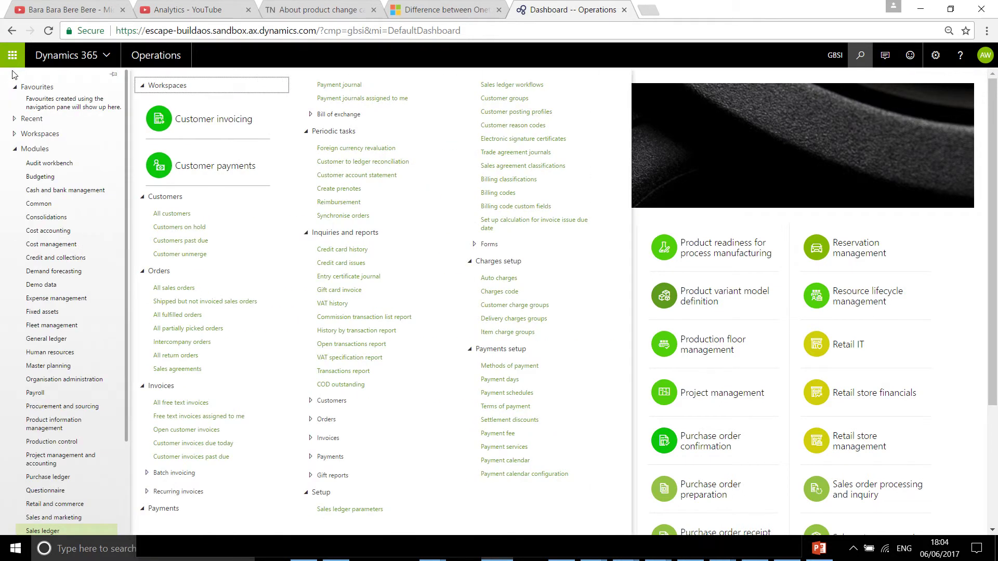
{"action": "left_click", "coordinate": [179, 216]}
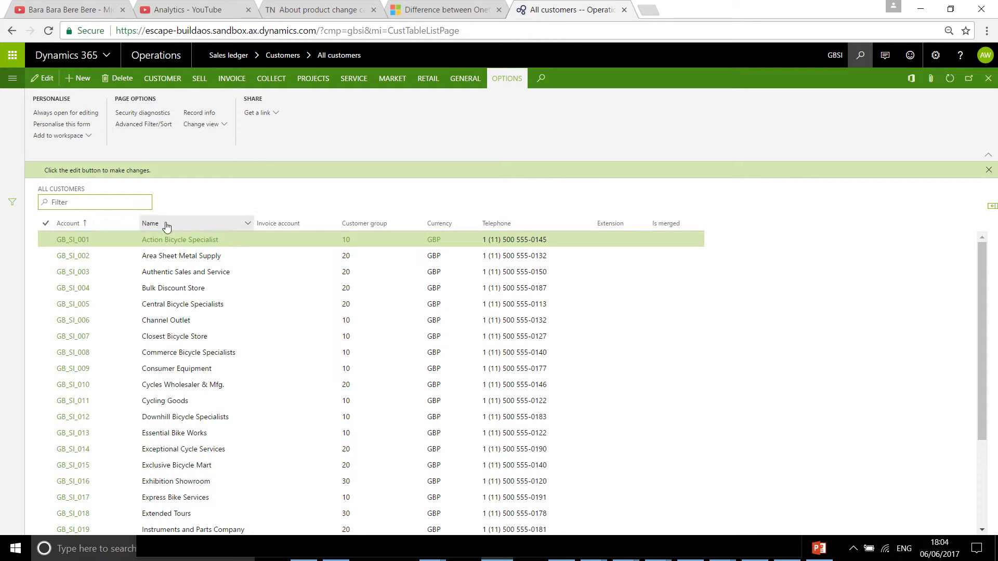
{"action": "left_click", "coordinate": [133, 225]}
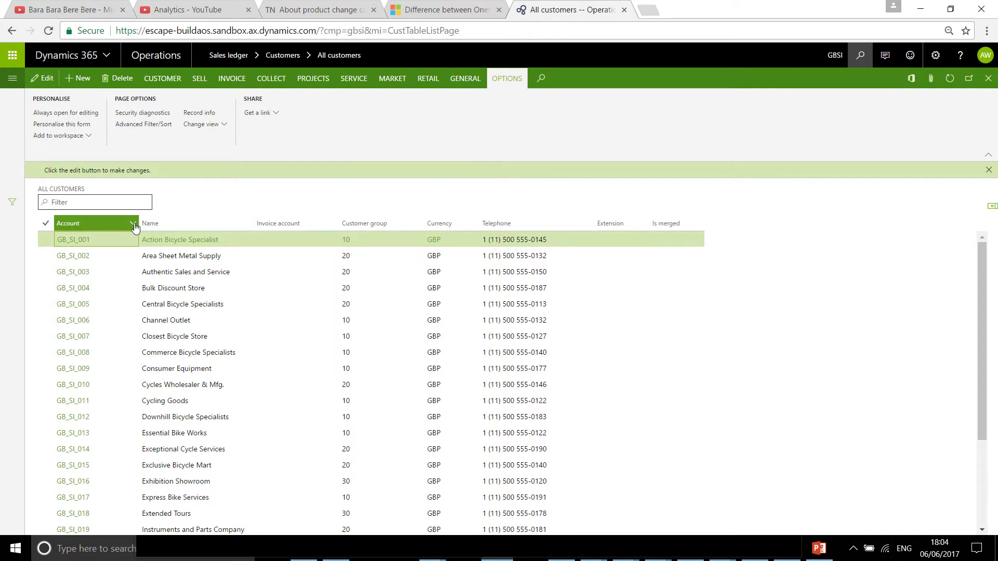
{"action": "type", "text": "ONE"}
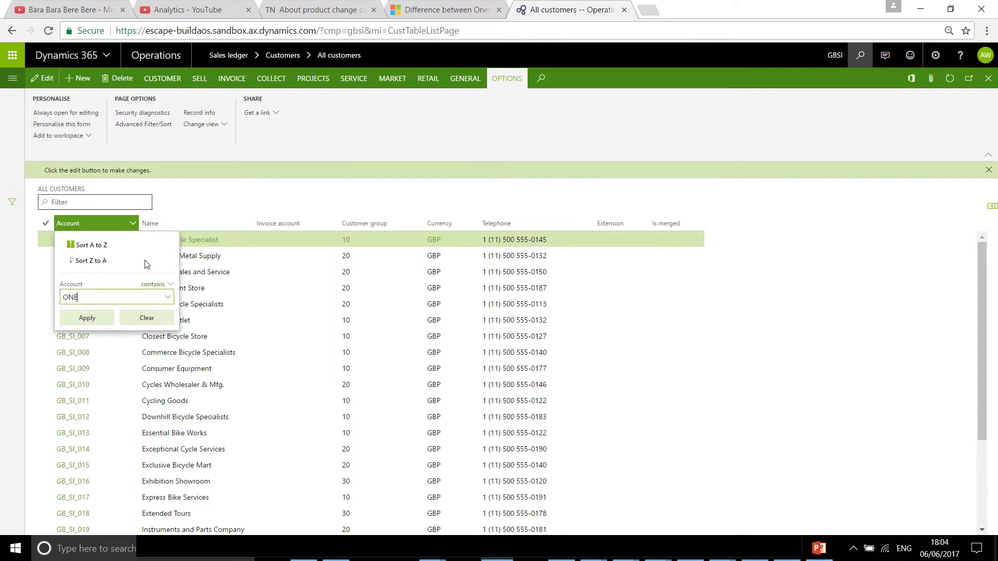
{"action": "left_click", "coordinate": [86, 317]}
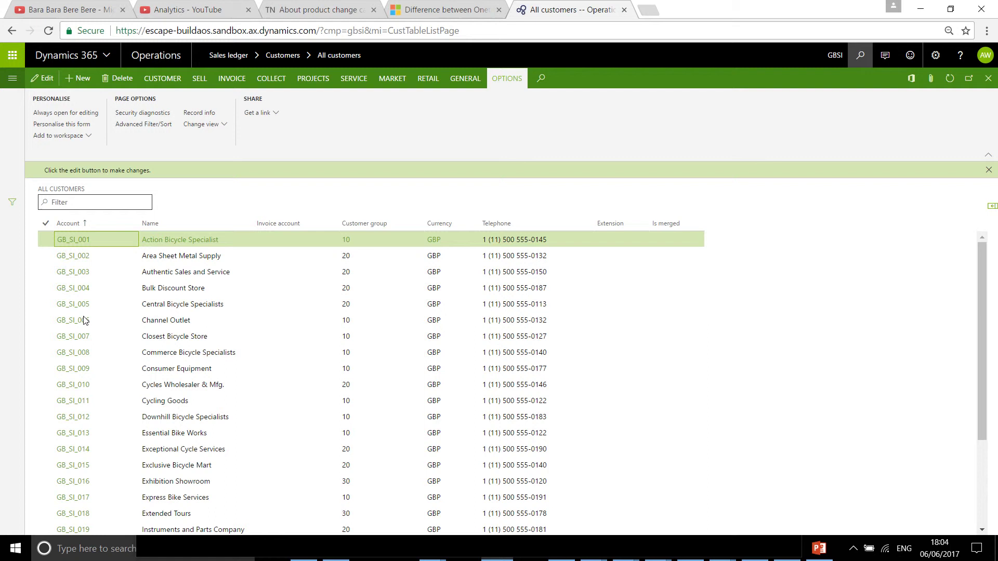
{"action": "left_click", "coordinate": [81, 239]}
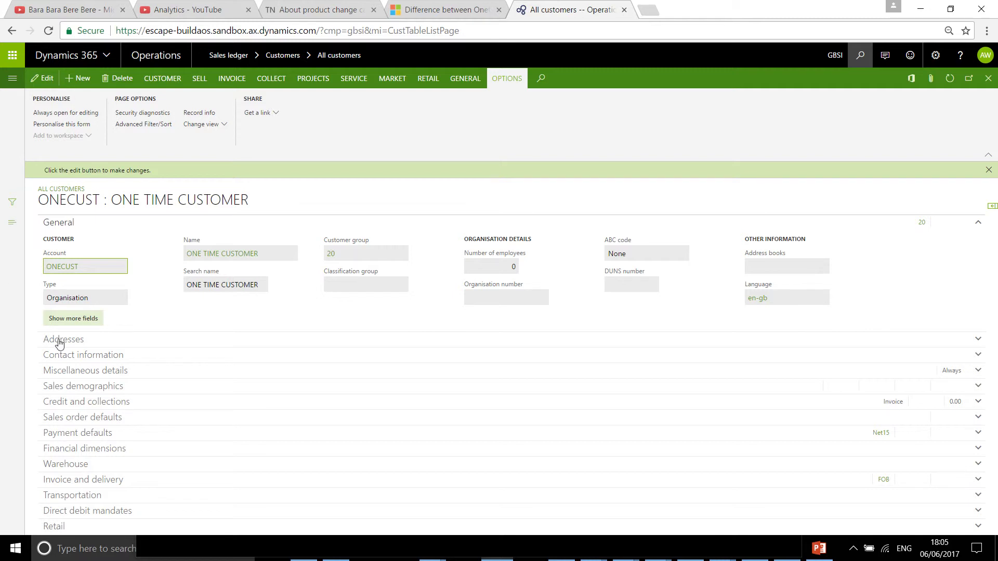
{"action": "left_click", "coordinate": [69, 372]}
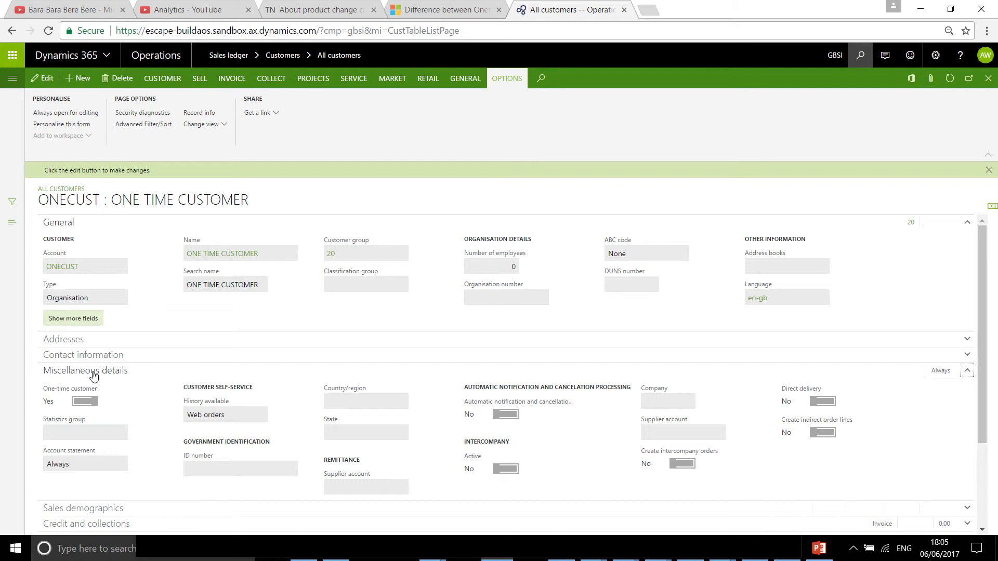
{"action": "left_click", "coordinate": [94, 373]}
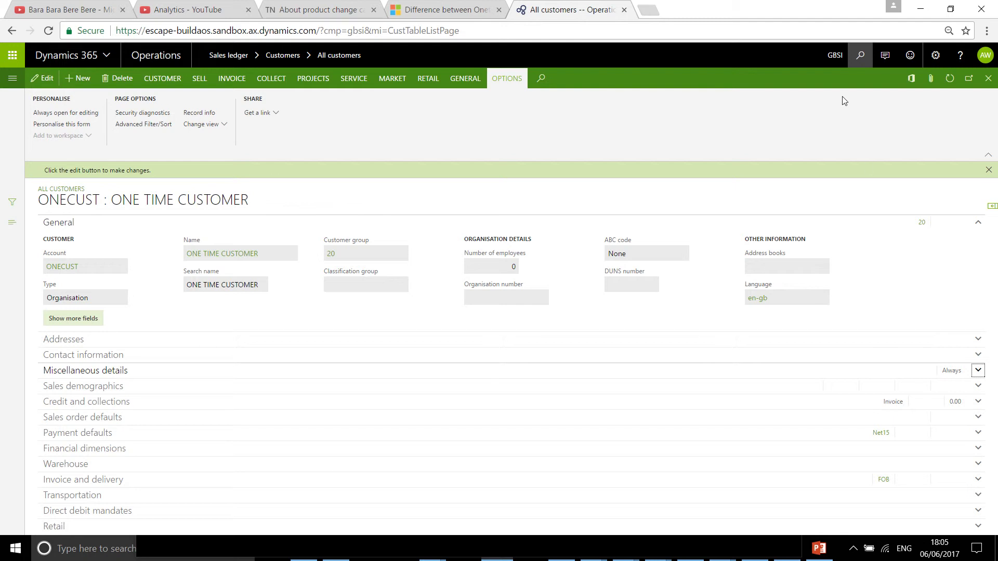
- Open Sales ledger parameters and verify the one-time customer account is ONECUST
{"action": "left_click", "coordinate": [861, 56]}
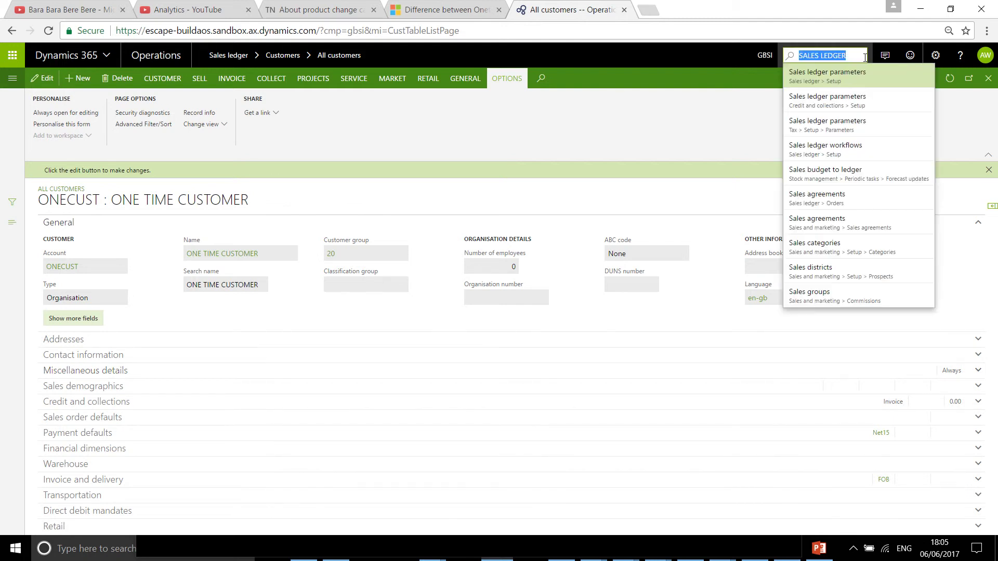
{"action": "left_click", "coordinate": [813, 85]}
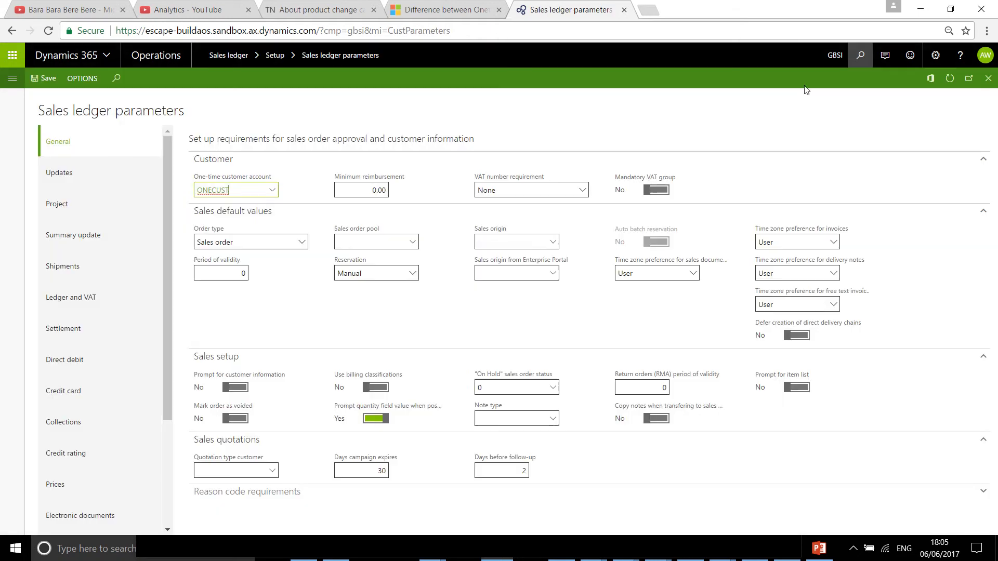
{"action": "left_click", "coordinate": [220, 189]}
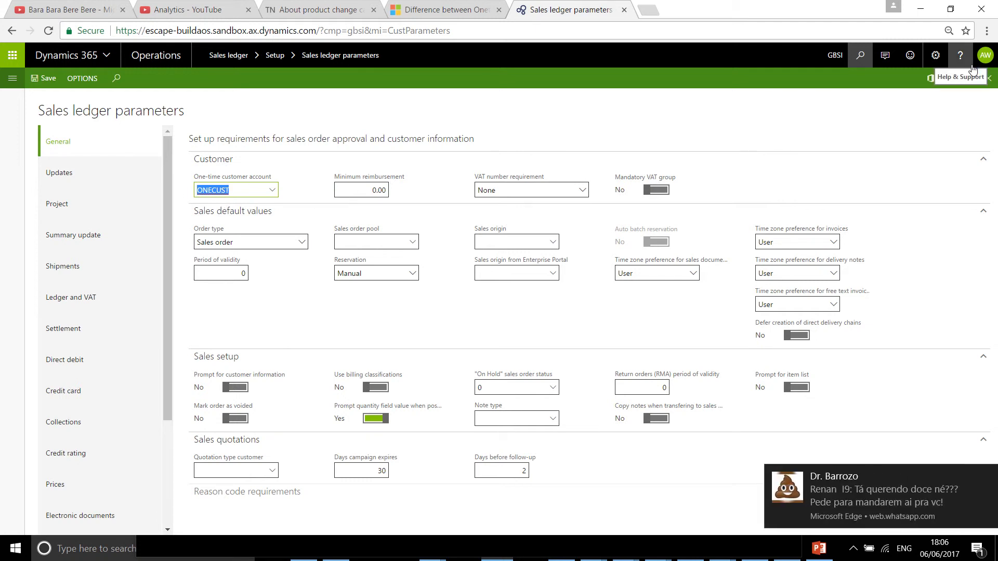
- Close the sales ledger parameters and go to the All sales orders list
{"action": "left_click", "coordinate": [990, 78]}
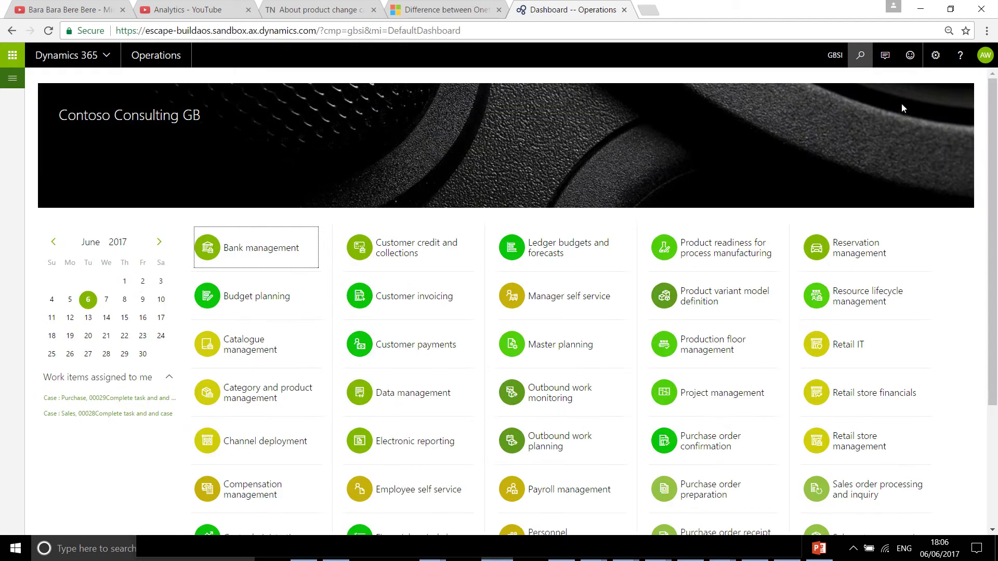
{"action": "left_click", "coordinate": [12, 78]}
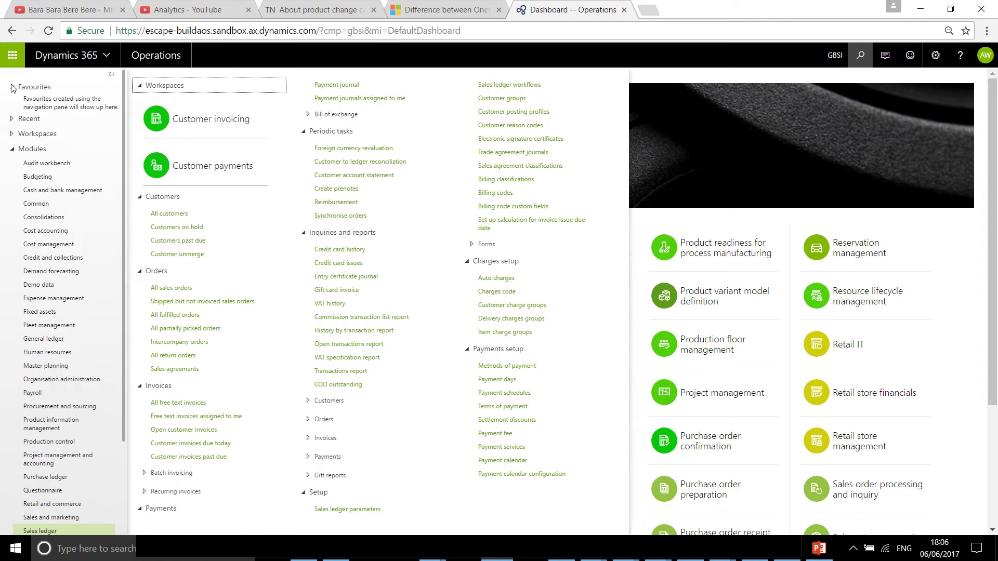
{"action": "left_click", "coordinate": [191, 287]}
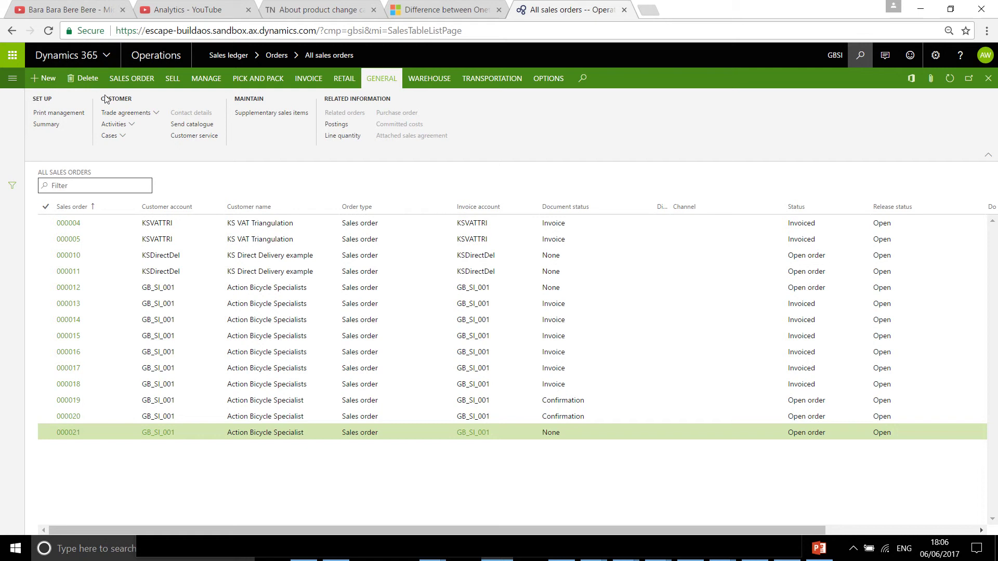
- Start a new sales order for a one-time customer with delivery name PHILCO
{"action": "key", "text": "alt+n"}
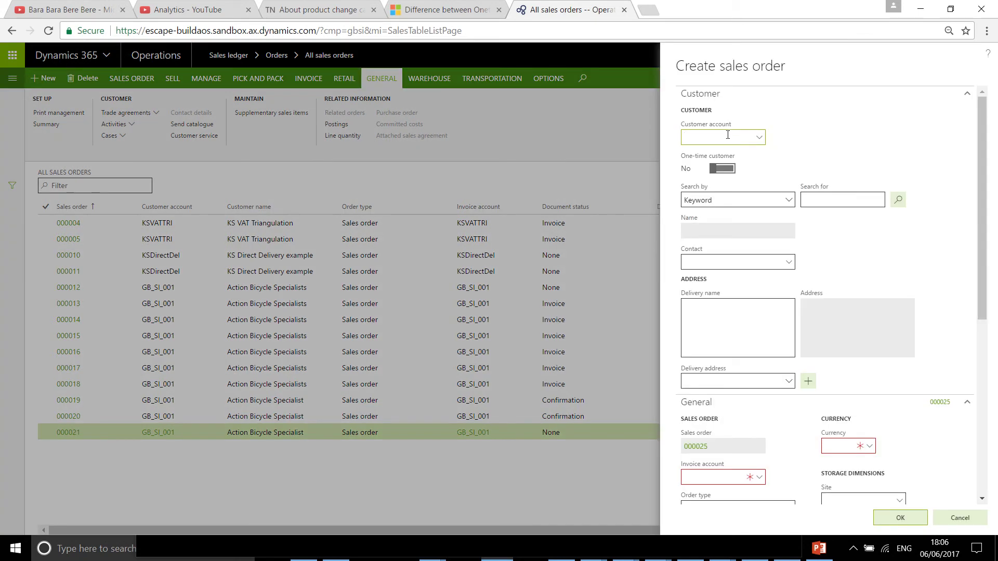
{"action": "left_click", "coordinate": [728, 169]}
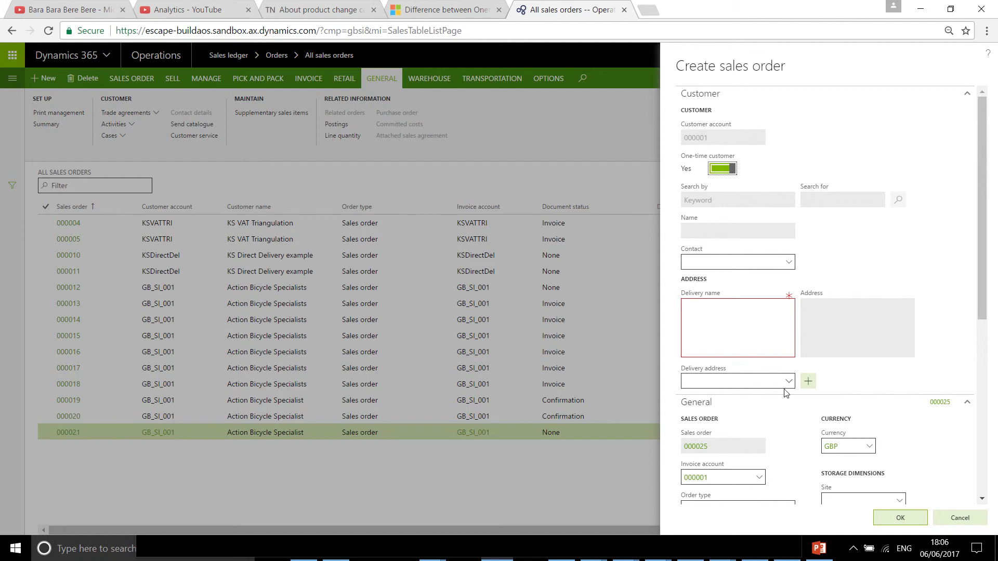
{"action": "left_click", "coordinate": [753, 340]}
{"action": "type", "text": "PHILCO"}
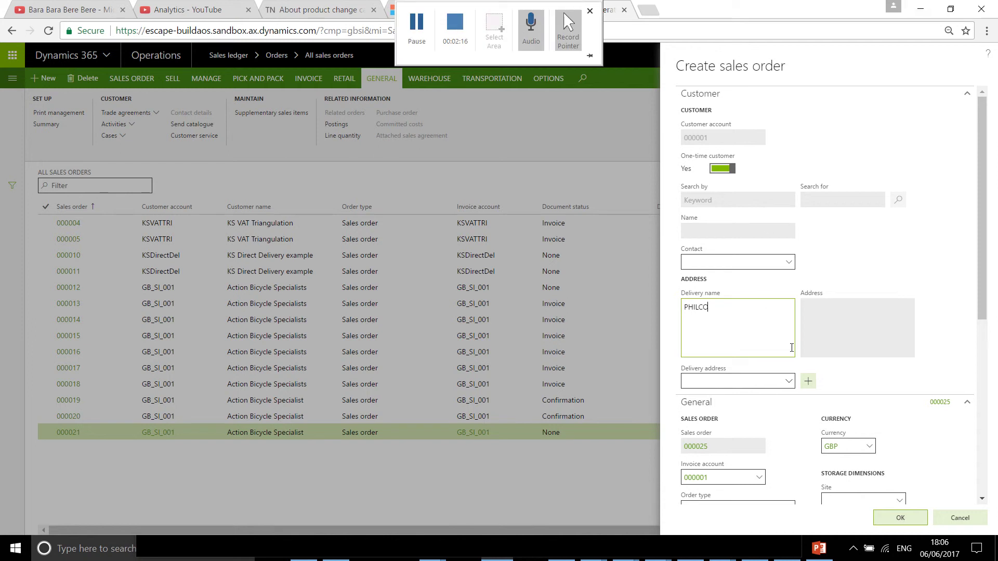
- Set the new order's language to en-gb
{"action": "scroll", "coordinate": [974, 220], "scroll_direction": "down", "scroll_amount": 7}
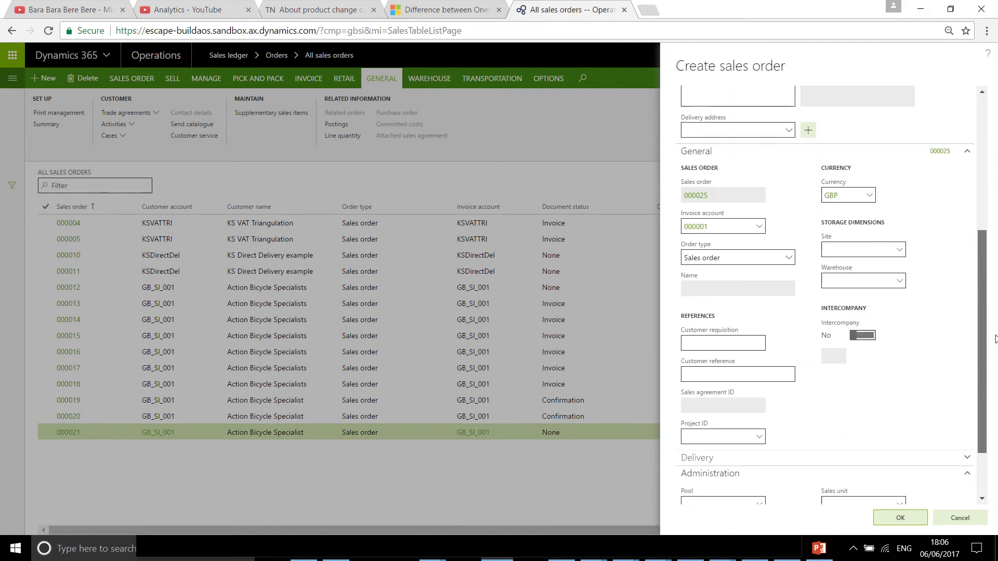
{"action": "left_click", "coordinate": [727, 460]}
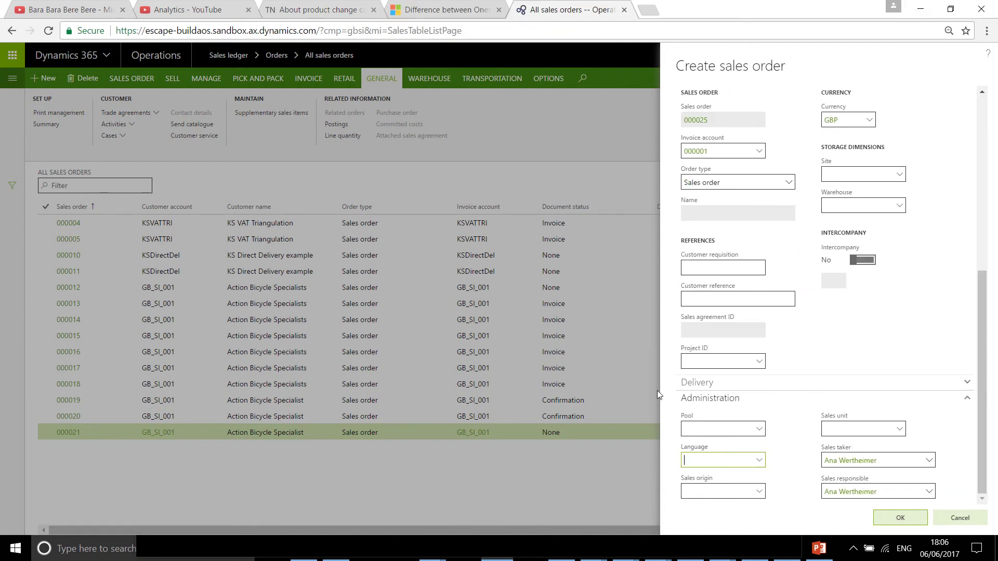
{"action": "type", "text": "EN-"}
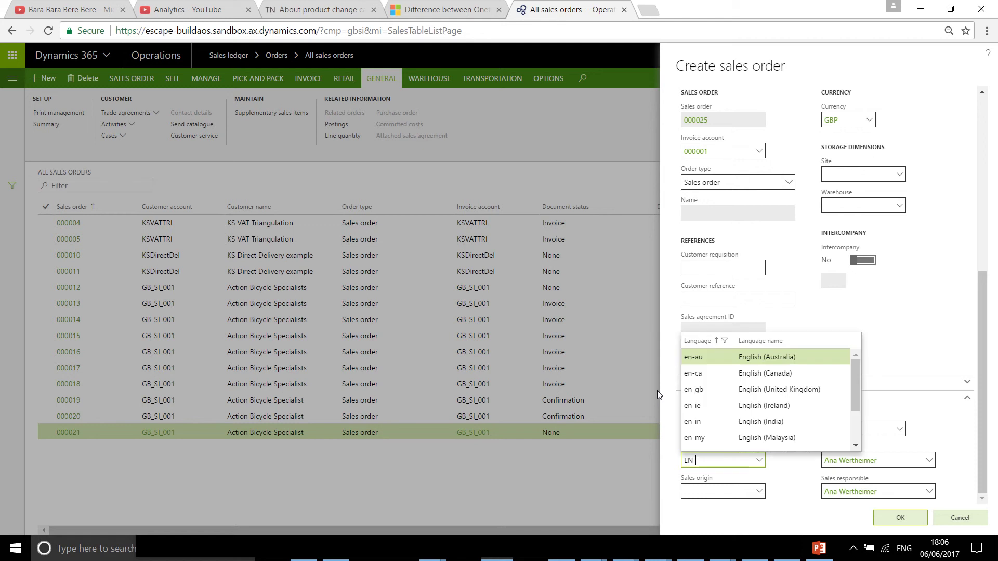
{"action": "type", "text": "GP"}
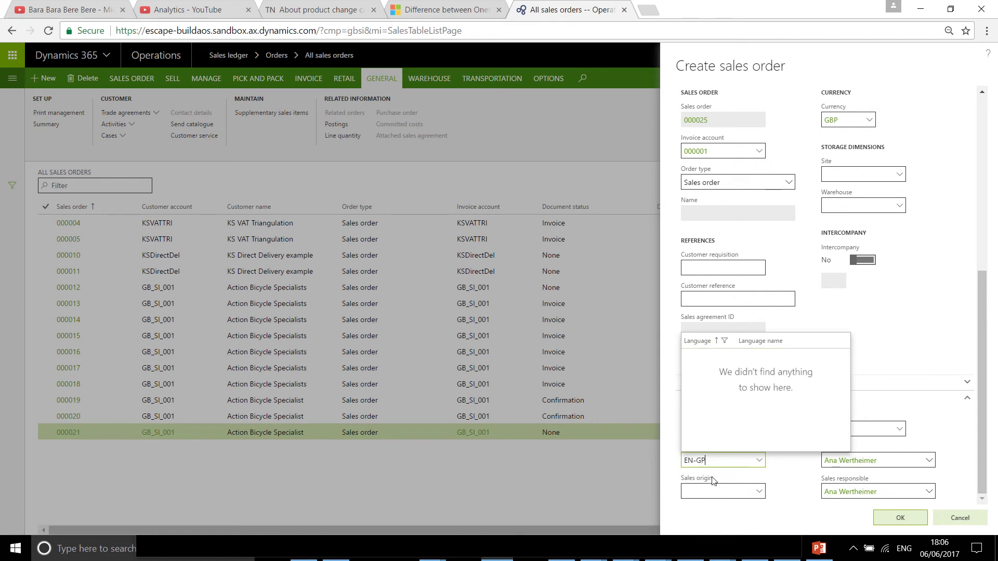
{"action": "key", "text": "BackSpace"}
{"action": "type", "text": "B"}
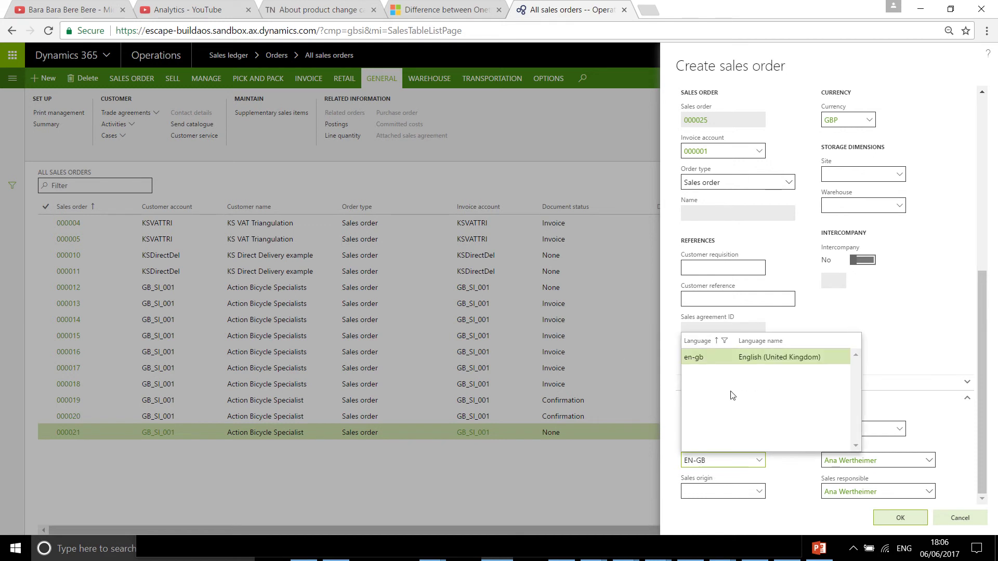
{"action": "left_click", "coordinate": [729, 363]}
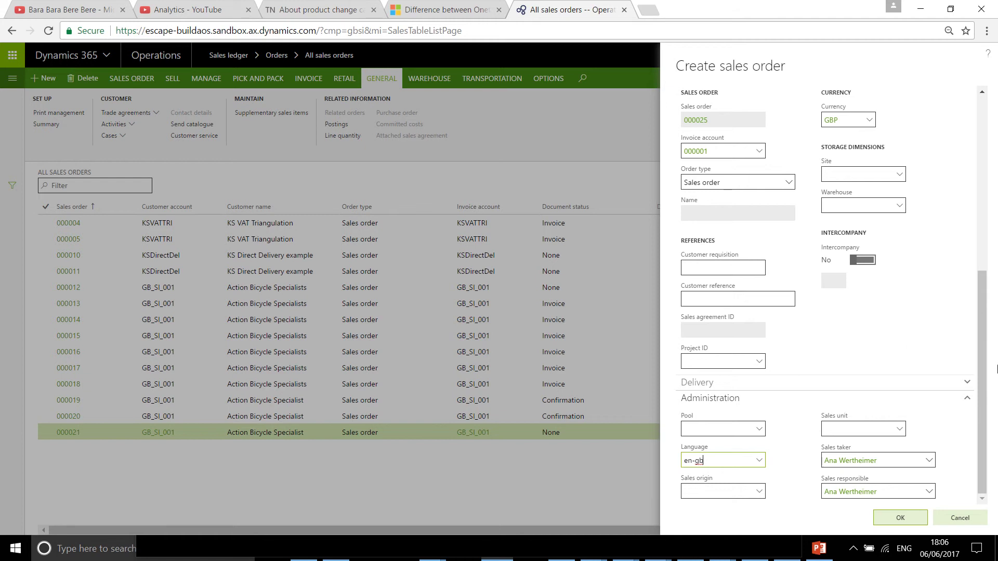
{"action": "left_click", "coordinate": [982, 351]}
- Begin adding a new delivery address in the order's Address section
{"action": "scroll", "coordinate": [983, 351], "scroll_direction": "up", "scroll_amount": 3}
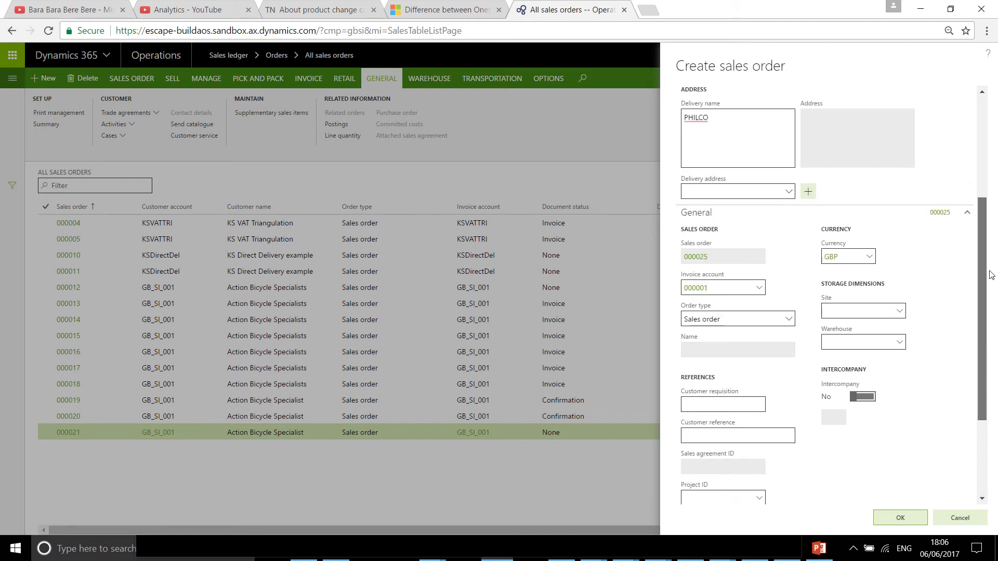
{"action": "left_click", "coordinate": [776, 196]}
{"action": "left_click", "coordinate": [808, 198]}
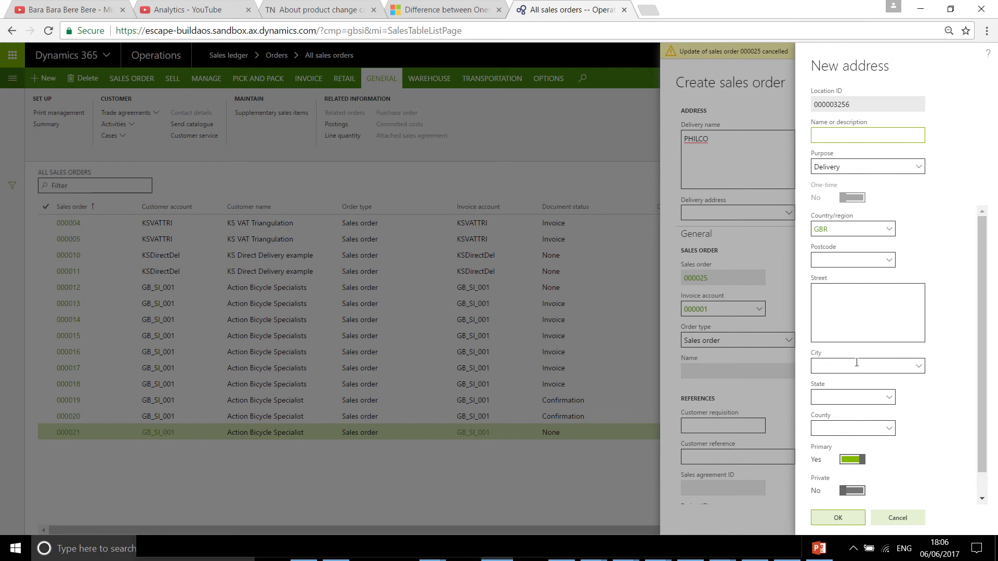
{"action": "left_click", "coordinate": [835, 255]}
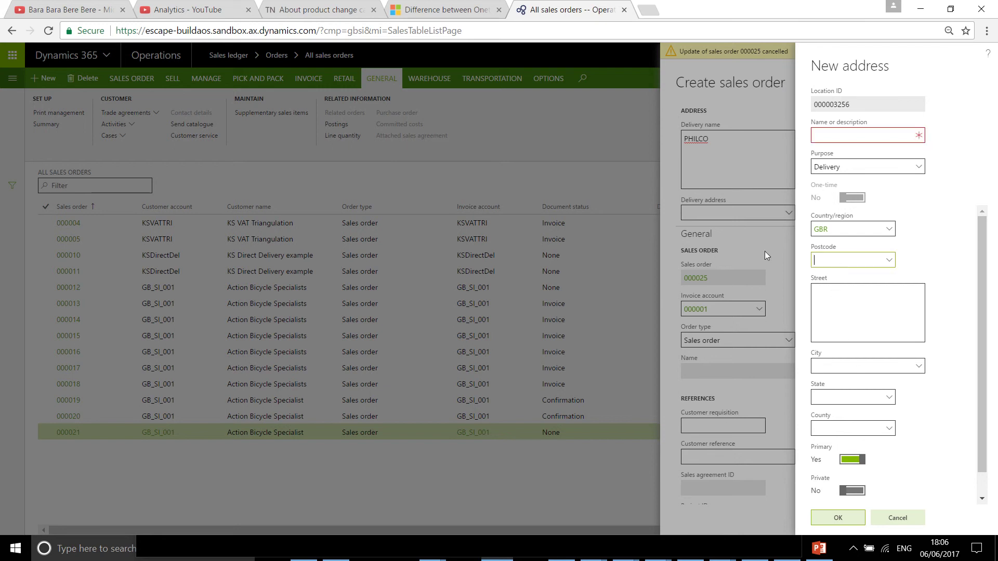
{"action": "type", "text": "GU51 4HR"}
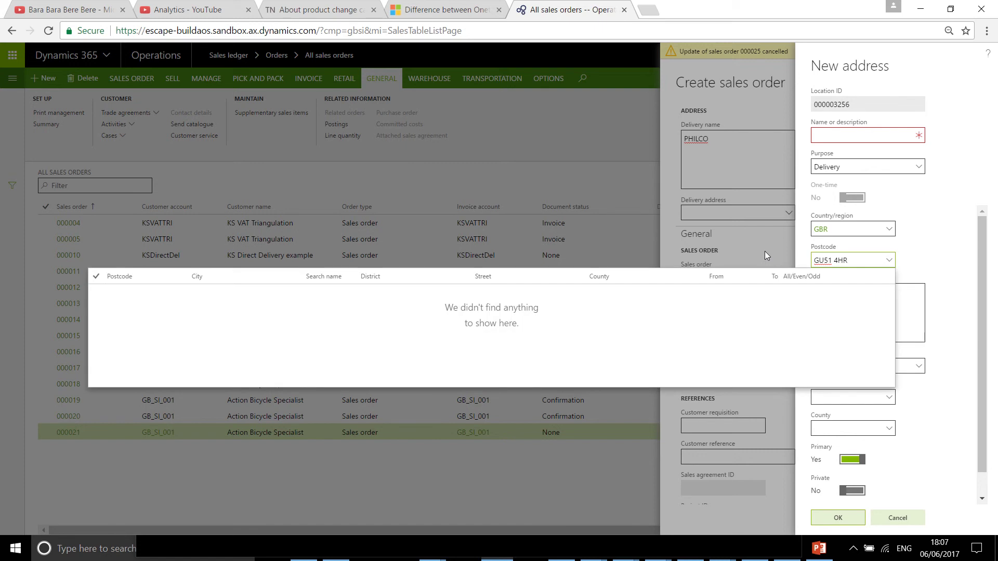
{"action": "left_click", "coordinate": [906, 312]}
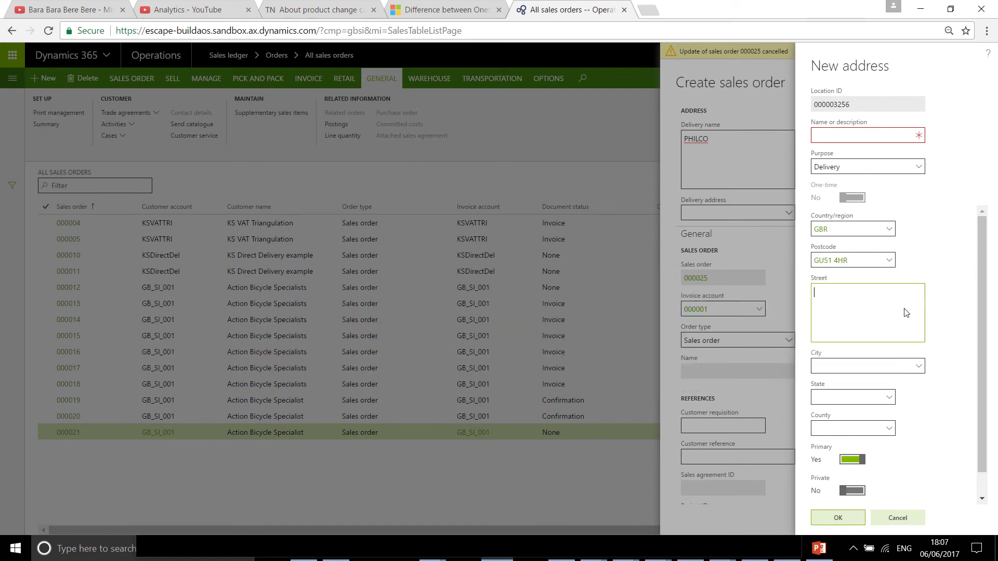
{"action": "type", "text": "STREET AME"}
{"action": "left_click", "coordinate": [853, 524]}
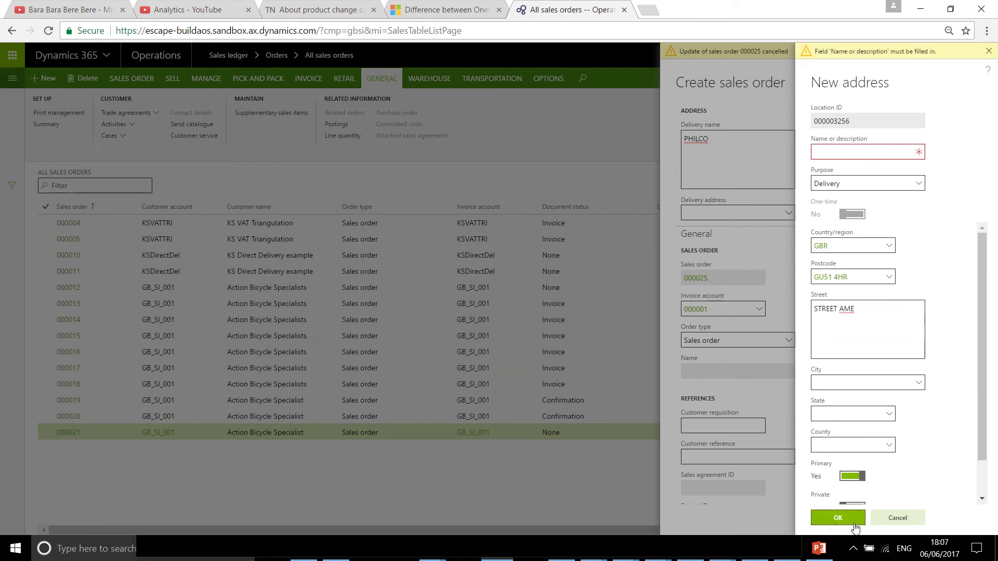
{"action": "left_click", "coordinate": [840, 148]}
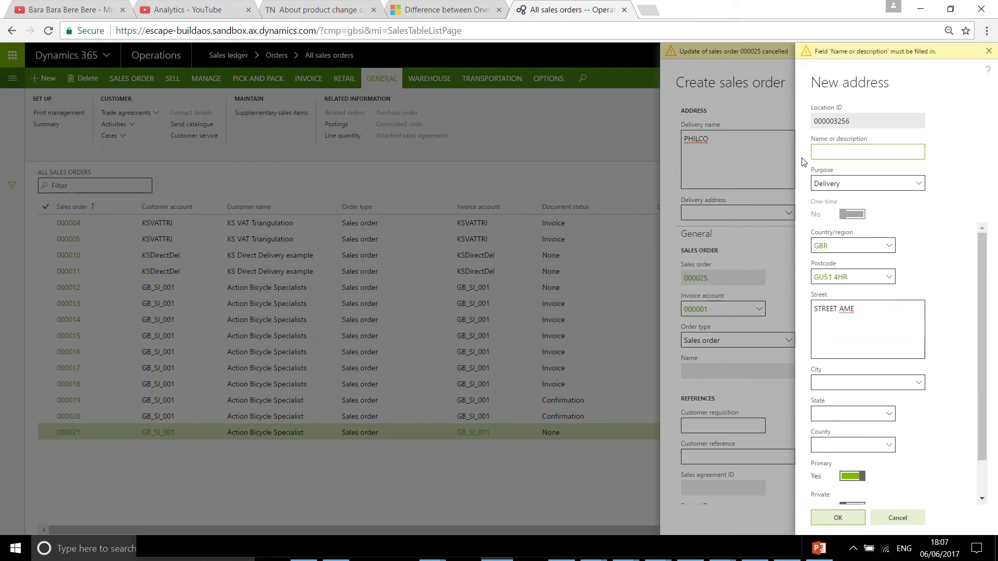
{"action": "type", "text": "PHILCO"}
- Add Invoice to the address purposes and save the delivery address
{"action": "left_click", "coordinate": [922, 188]}
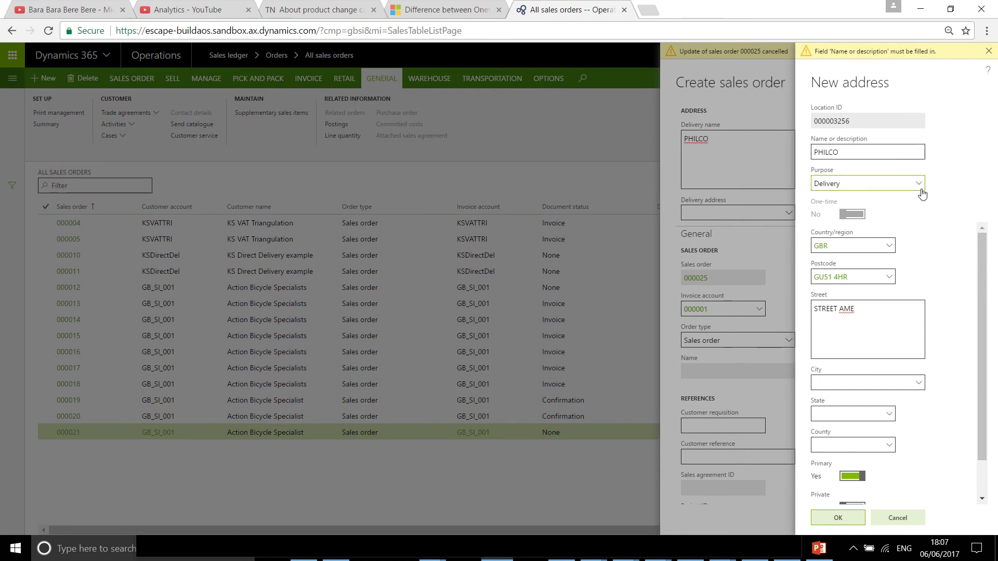
{"action": "left_click", "coordinate": [919, 184]}
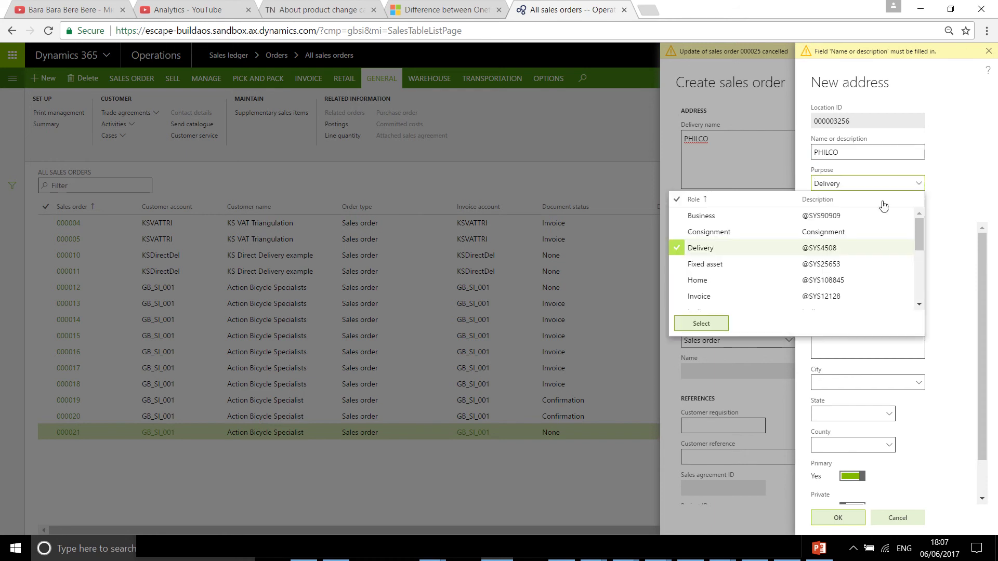
{"action": "left_click", "coordinate": [687, 297]}
{"action": "left_click", "coordinate": [701, 323]}
{"action": "left_click", "coordinate": [831, 518]}
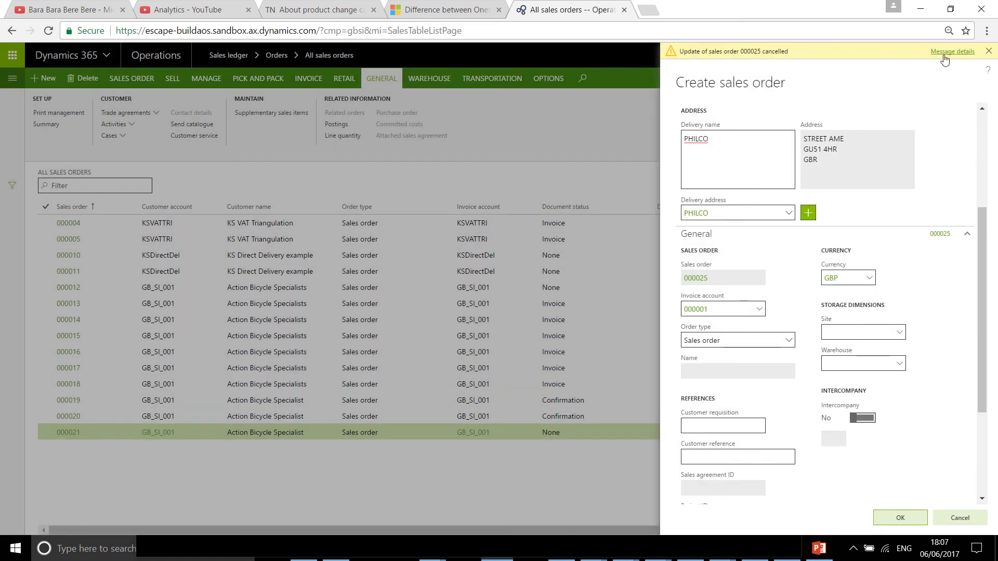
- Confirm creation of sales order 000025 for PHILCO
{"action": "left_click", "coordinate": [900, 517]}
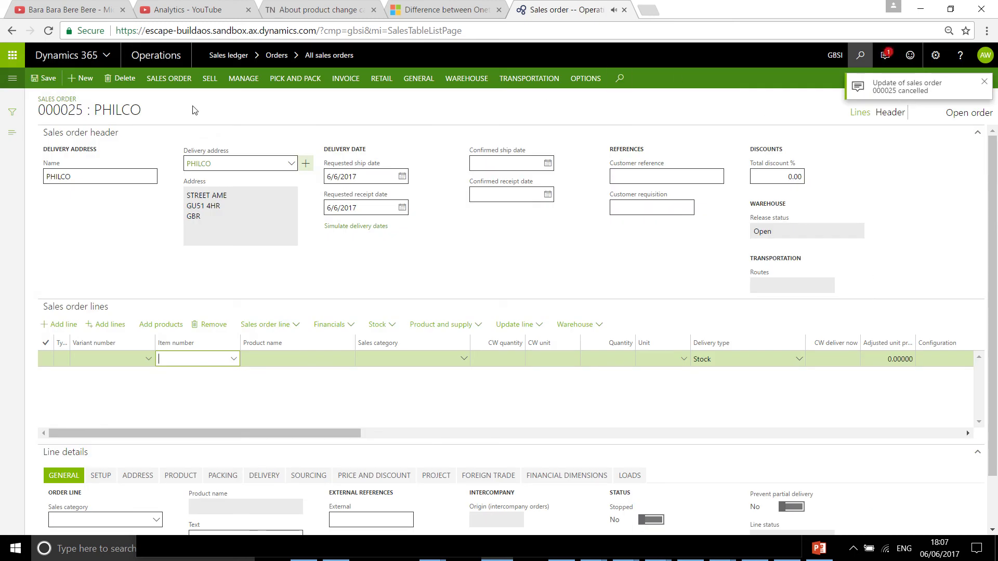
{"action": "left_click_drag", "start_coordinate": [83, 110], "coordinate": [32, 114]}
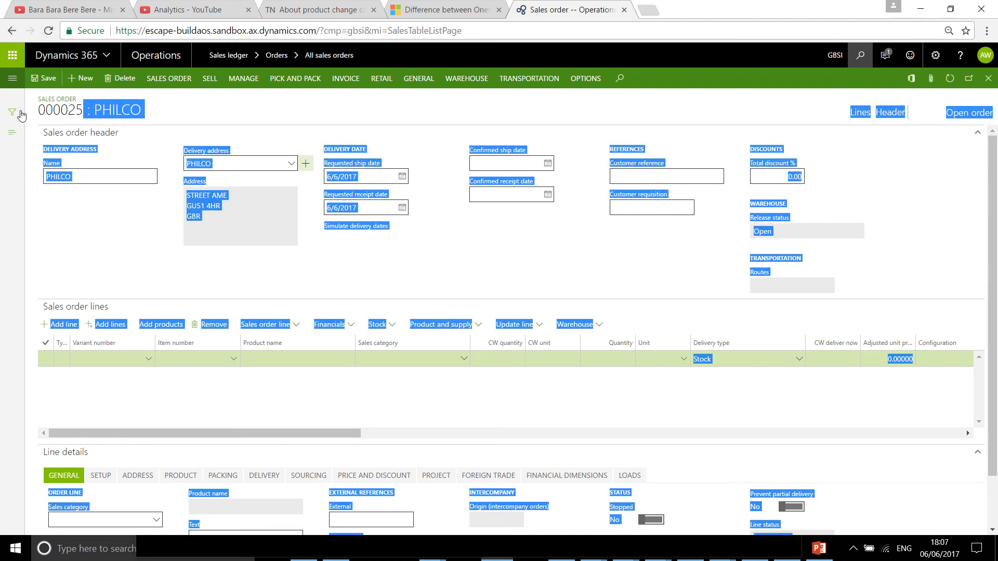
{"action": "left_click", "coordinate": [117, 145]}
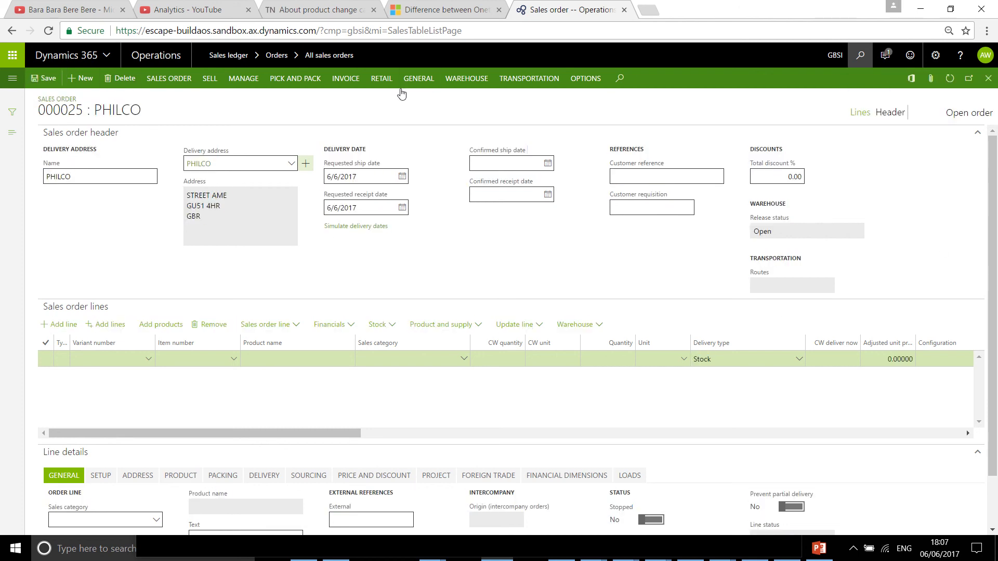
- Review sales order 000025's header details, then return to its Lines view
{"action": "left_click", "coordinate": [891, 113]}
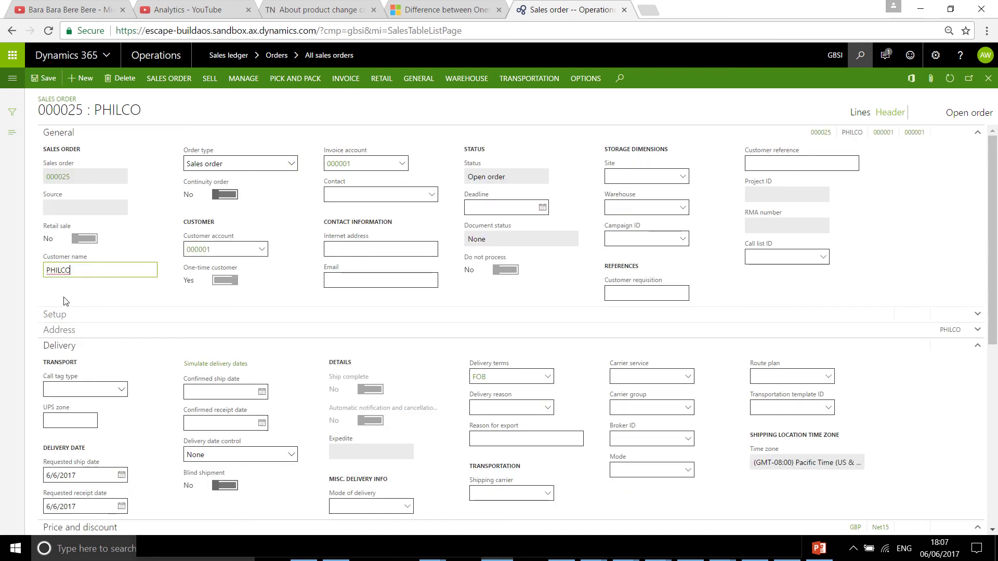
{"action": "scroll", "coordinate": [182, 381], "scroll_direction": "down", "scroll_amount": 3}
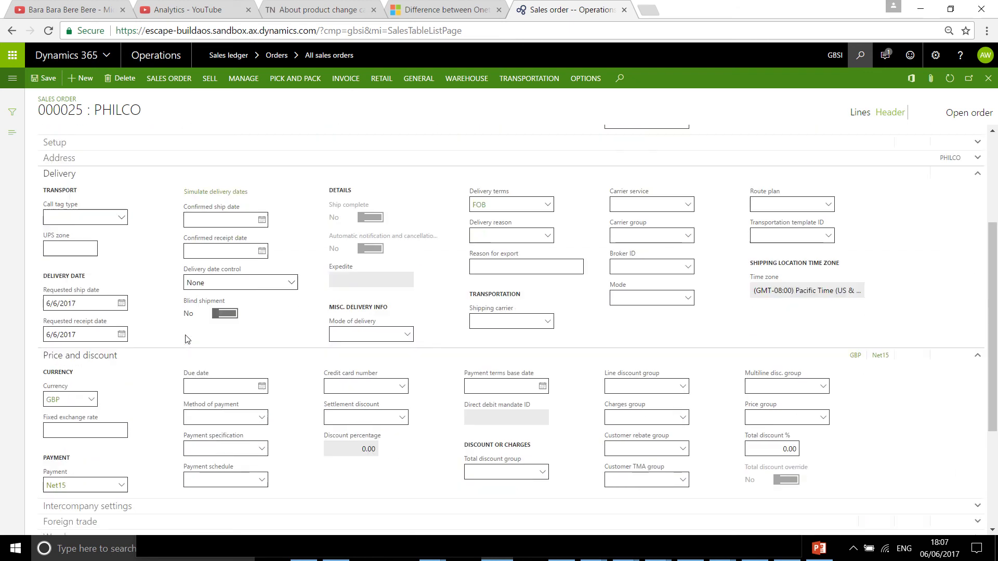
{"action": "scroll", "coordinate": [187, 339], "scroll_direction": "down", "scroll_amount": 1}
{"action": "scroll", "coordinate": [186, 340], "scroll_direction": "down", "scroll_amount": 3}
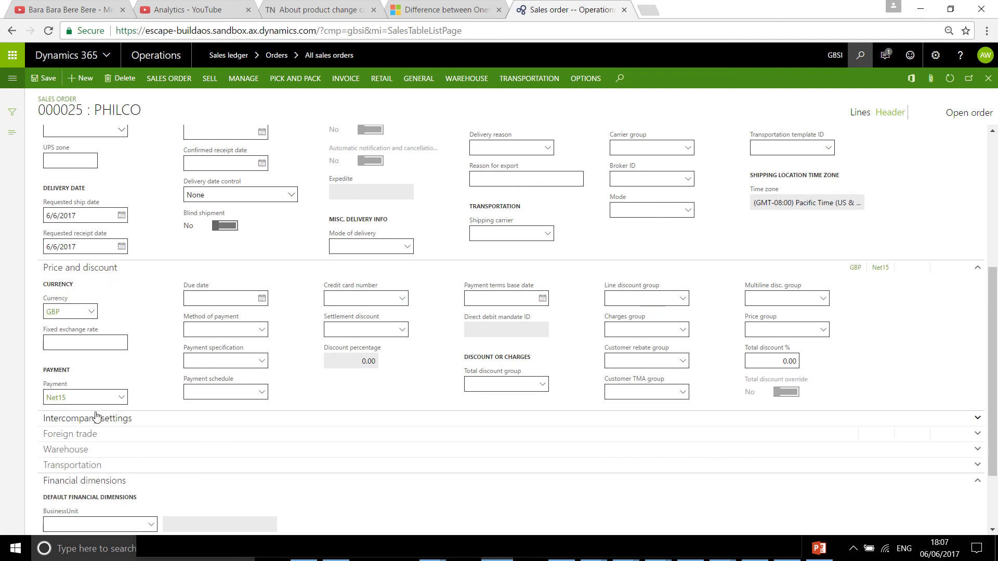
{"action": "scroll", "coordinate": [98, 402], "scroll_direction": "down", "scroll_amount": 4}
{"action": "scroll", "coordinate": [106, 245], "scroll_direction": "up", "scroll_amount": 8}
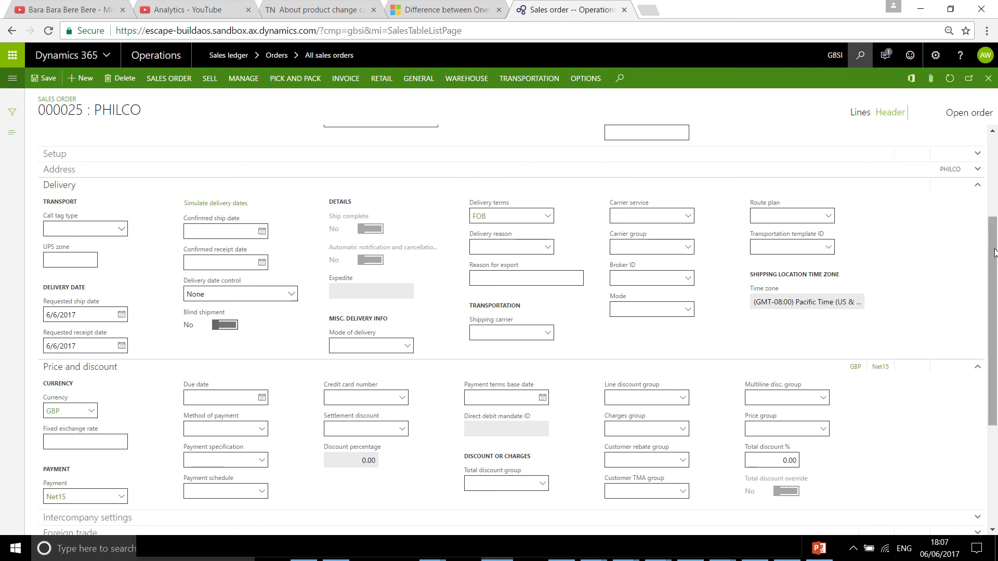
{"action": "scroll", "coordinate": [994, 253], "scroll_direction": "down", "scroll_amount": 1}
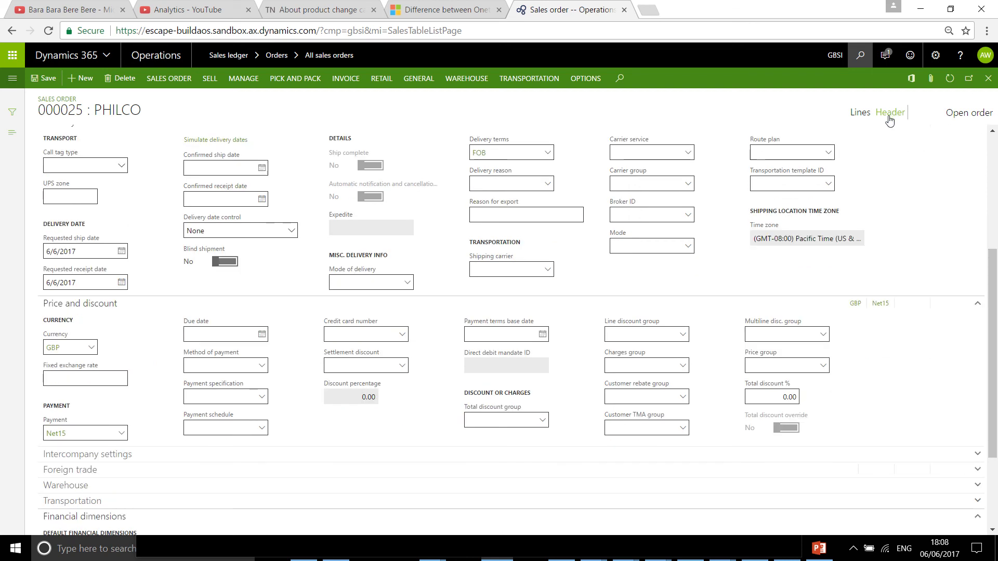
{"action": "left_click", "coordinate": [861, 113]}
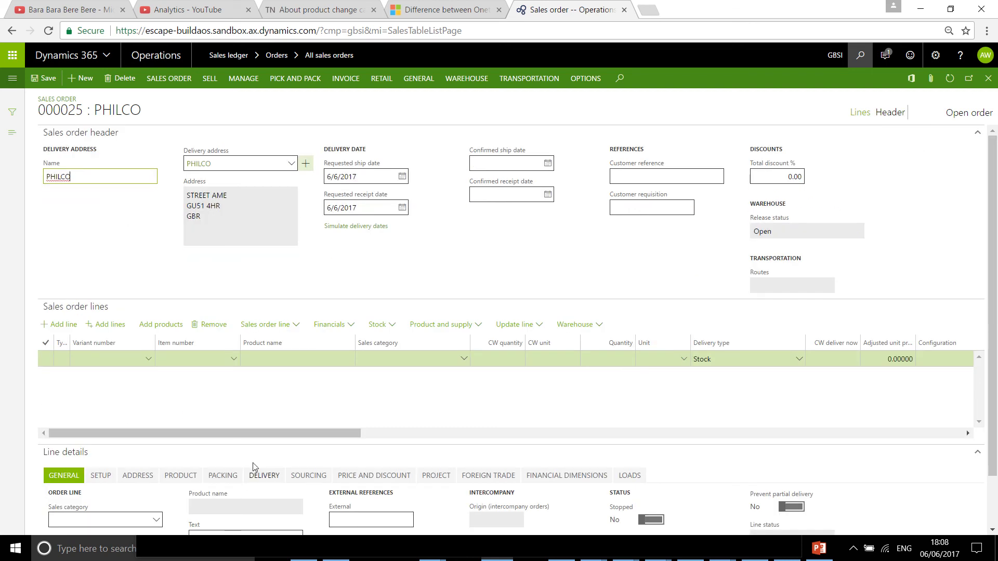